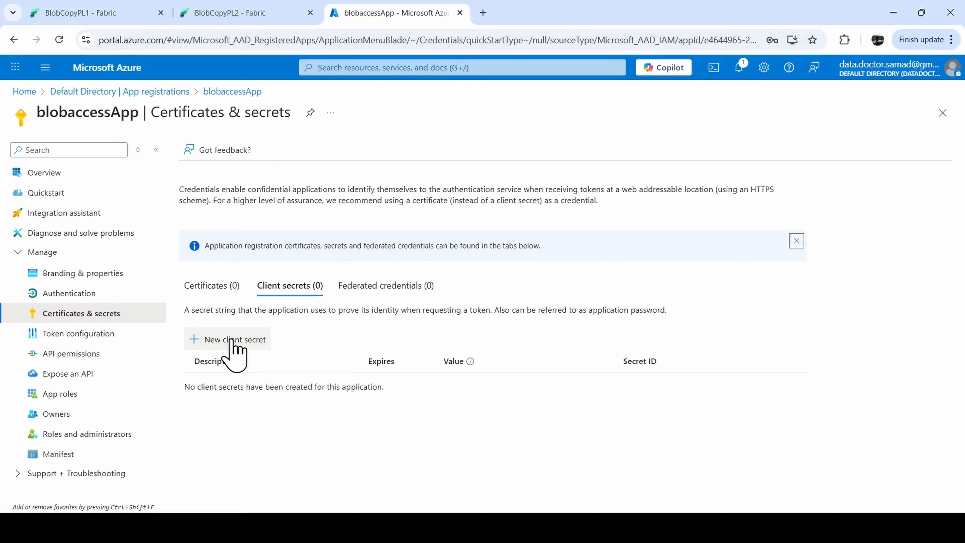
- Add a new client secret to blobaccessApp with the description "blobaccess"
{"action": "left_click", "coordinate": [231, 339]}
{"action": "type", "text": "c"}
{"action": "key", "text": "BackSpace"}
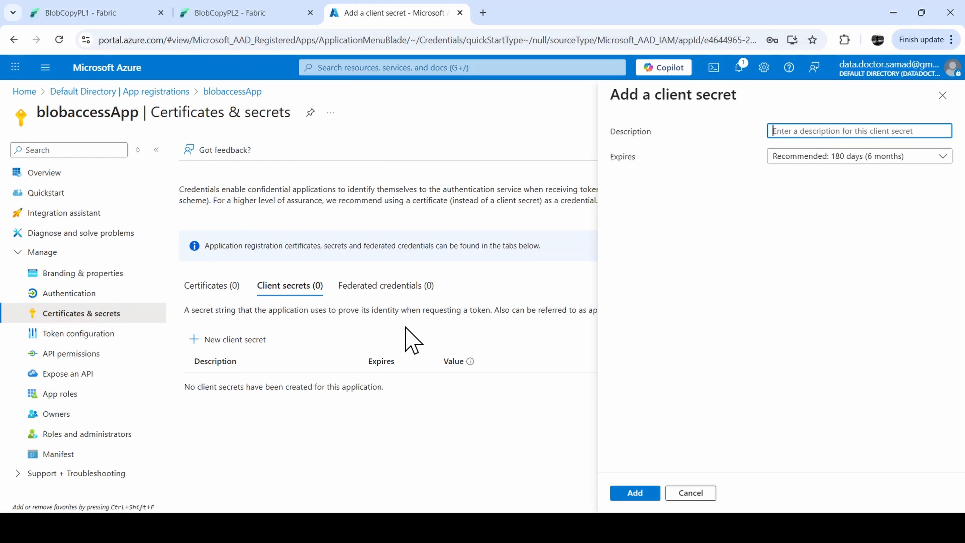
{"action": "type", "text": "blobaccess"}
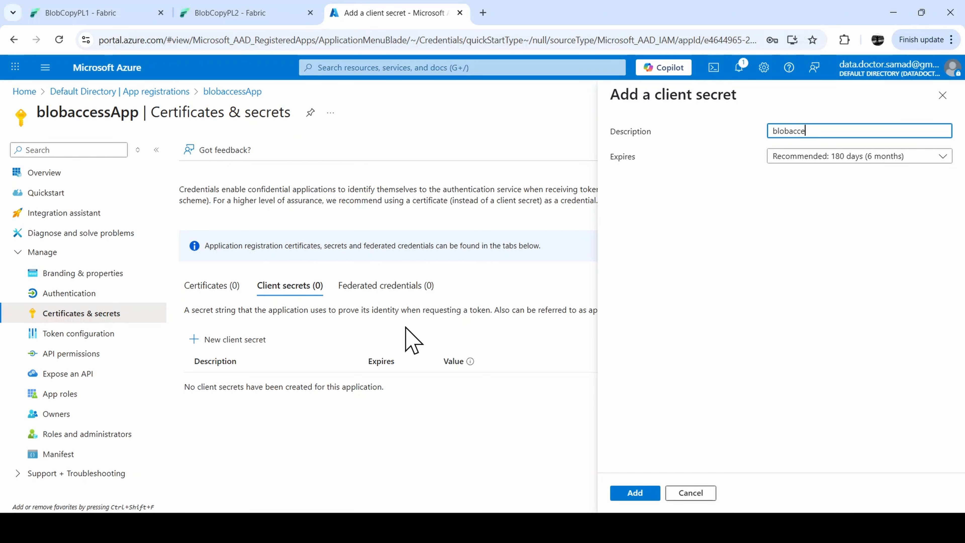
{"action": "left_click", "coordinate": [635, 494]}
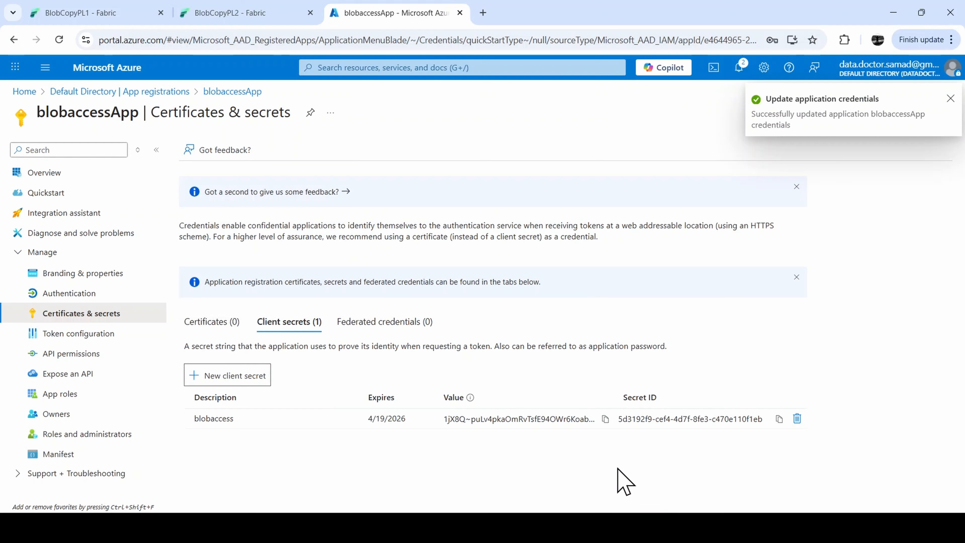
- Copy the new client secret's value and paste it as the Service principal Key in the Fabric connection for BlobCopyPL2
{"action": "left_click", "coordinate": [606, 419]}
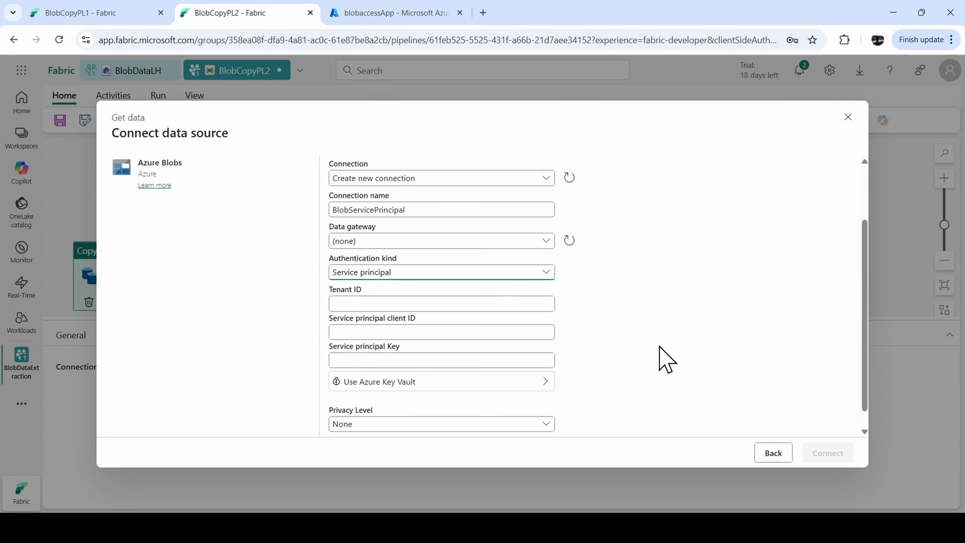
{"action": "scroll", "coordinate": [659, 347], "scroll_direction": "down", "scroll_amount": 1}
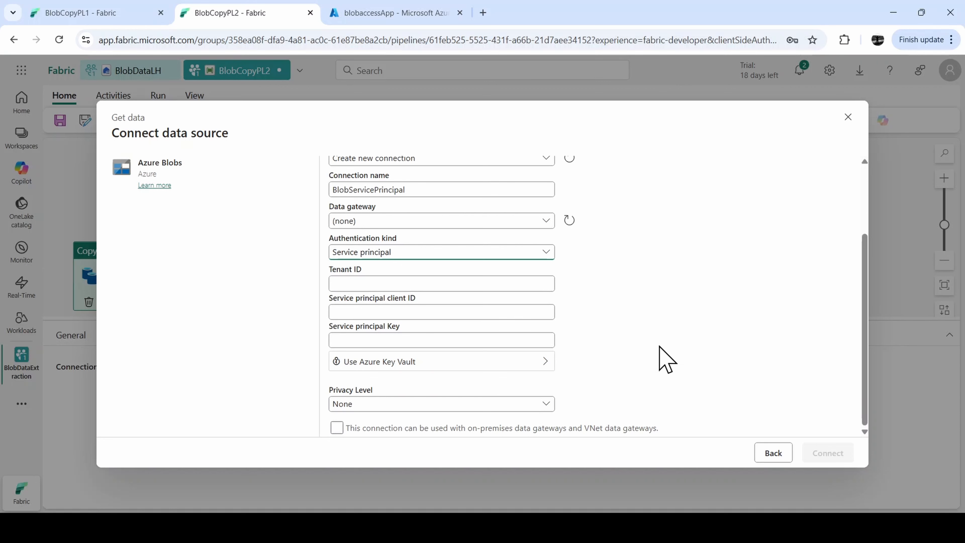
{"action": "left_click", "coordinate": [488, 340]}
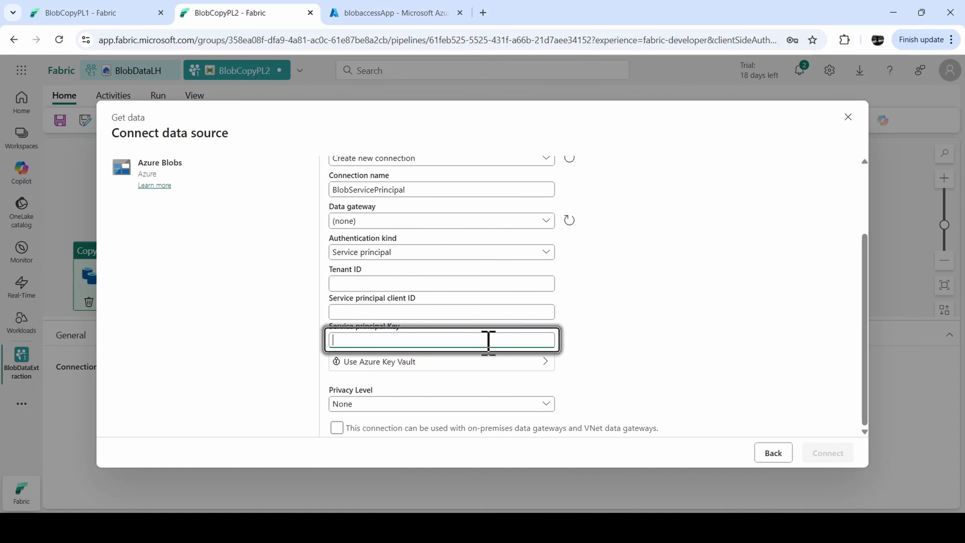
{"action": "key", "text": "ctrl+v"}
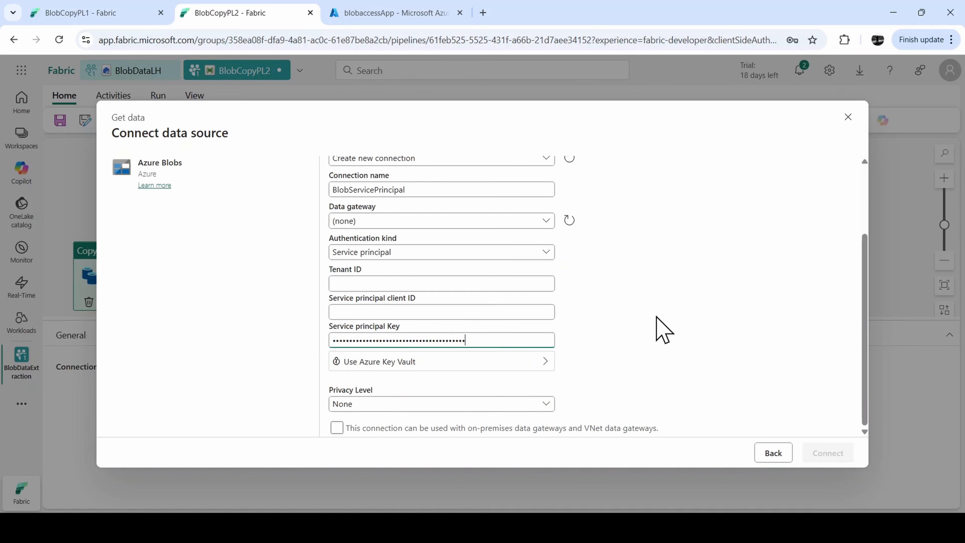
{"action": "left_click", "coordinate": [663, 329]}
- Copy blobaccessApp's application (client) ID from its Azure overview into the Fabric connection's Service principal client ID
{"action": "left_click", "coordinate": [383, 17]}
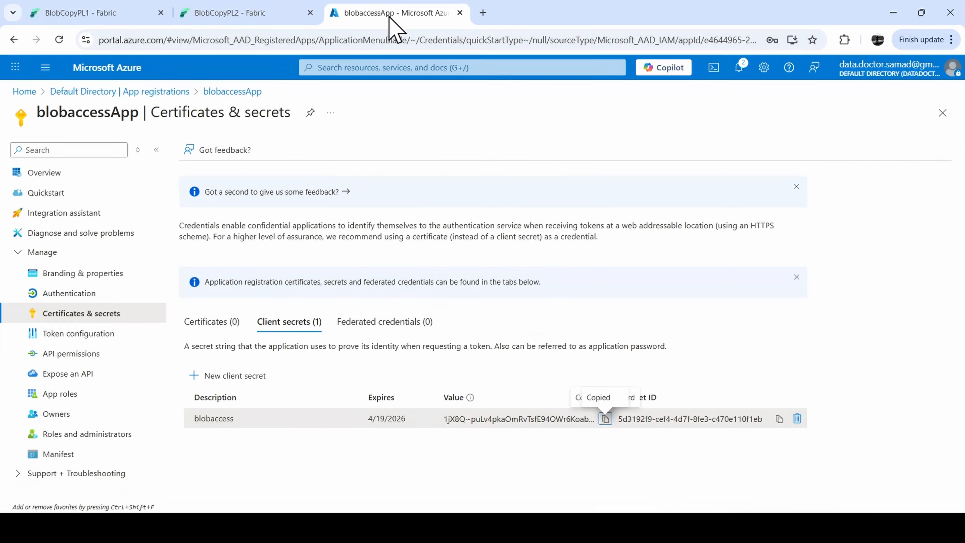
{"action": "left_click", "coordinate": [45, 175]}
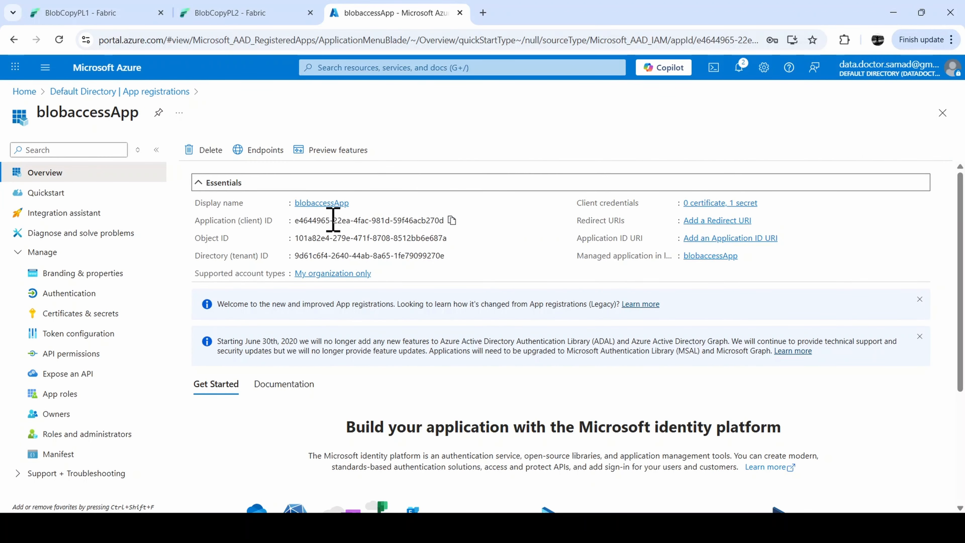
{"action": "left_click", "coordinate": [452, 221]}
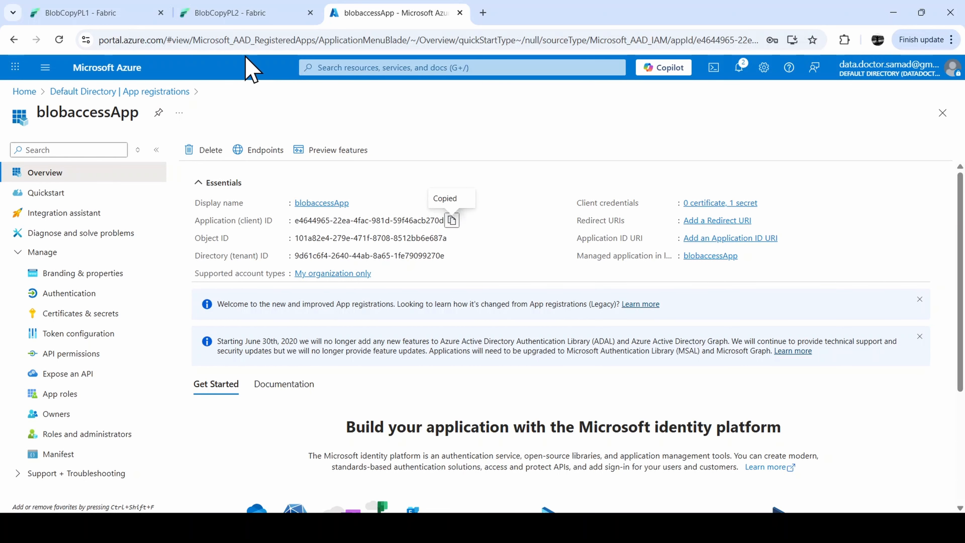
{"action": "left_click", "coordinate": [250, 14]}
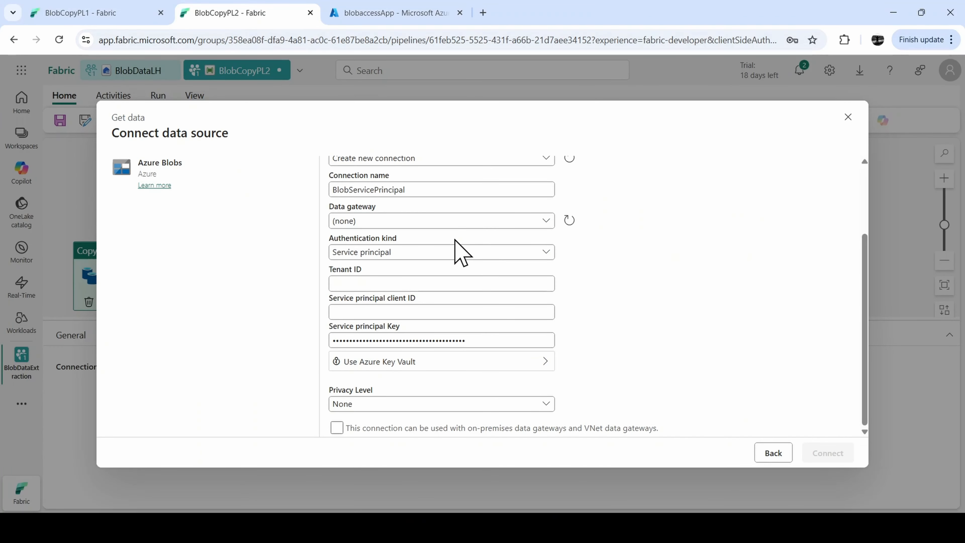
{"action": "left_click", "coordinate": [482, 311]}
{"action": "key", "text": "ctrl+v"}
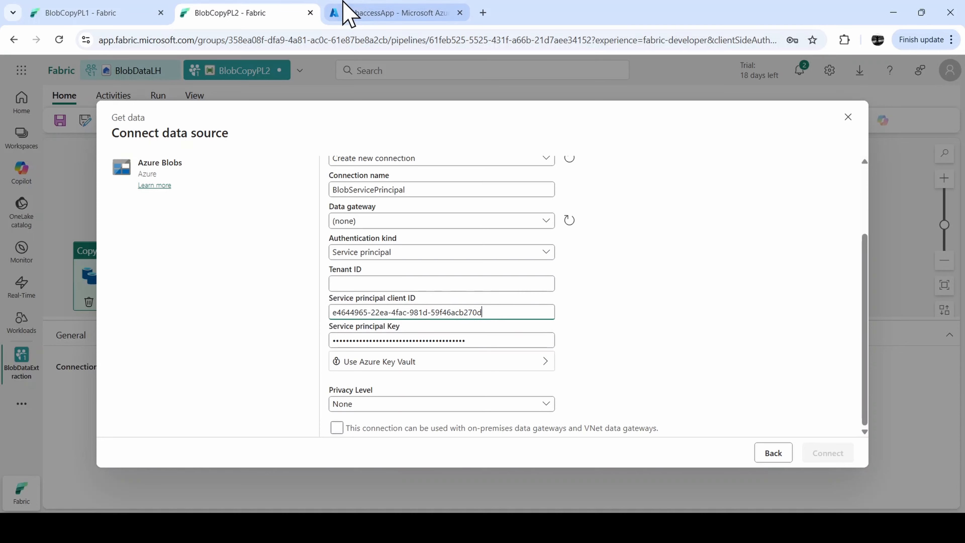
- Copy blobaccessApp's directory (tenant) ID from Azure into the Fabric connection's Tenant ID and try to connect to the Azure Blobs source
{"action": "left_click", "coordinate": [345, 13]}
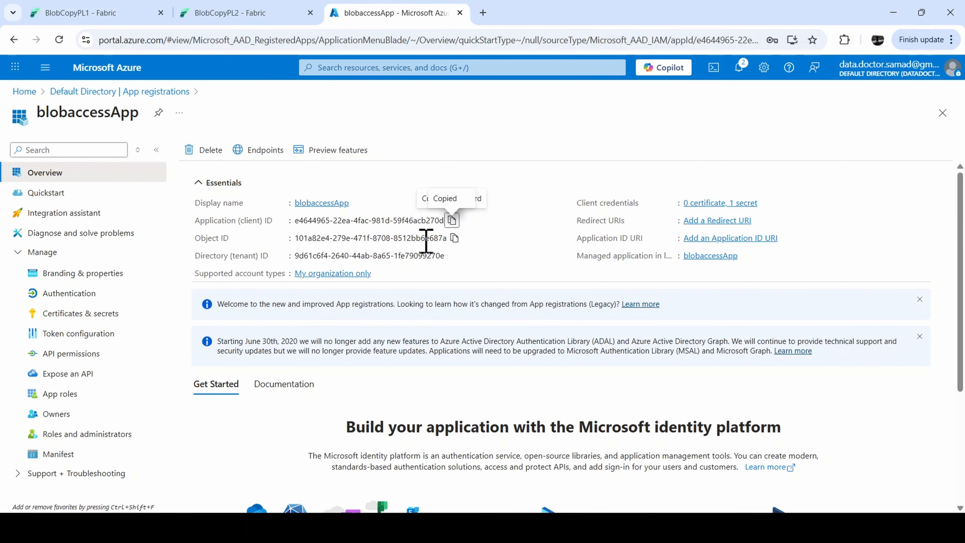
{"action": "left_click", "coordinate": [452, 260]}
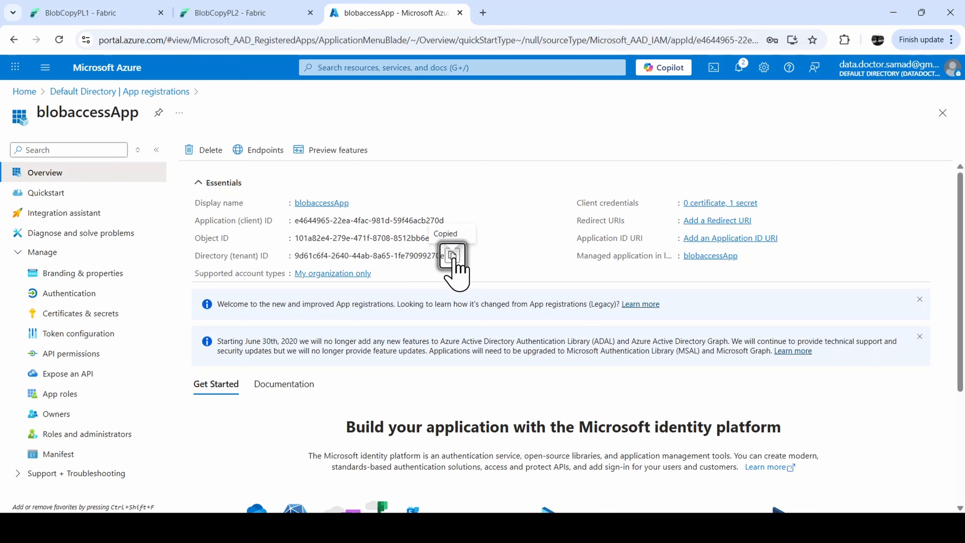
{"action": "left_click", "coordinate": [281, 6]}
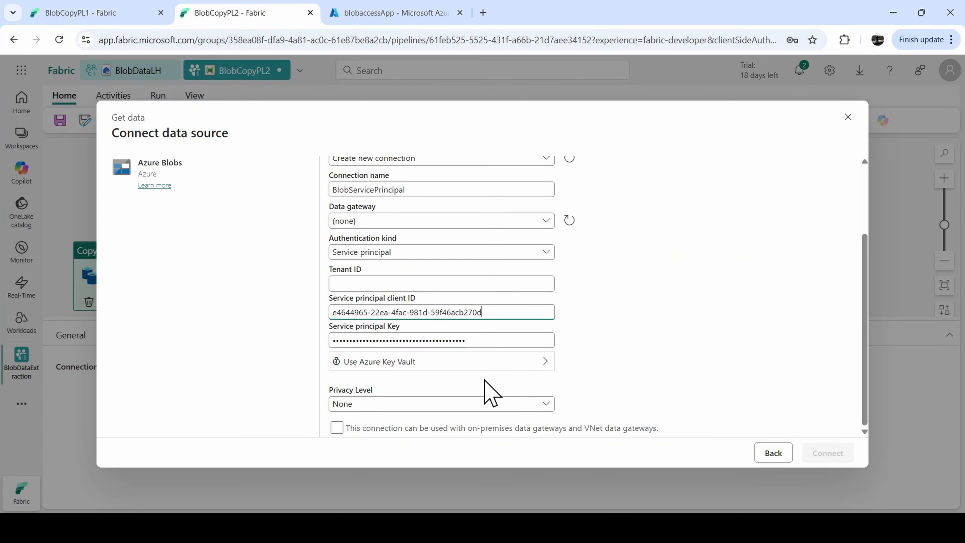
{"action": "left_click", "coordinate": [477, 284]}
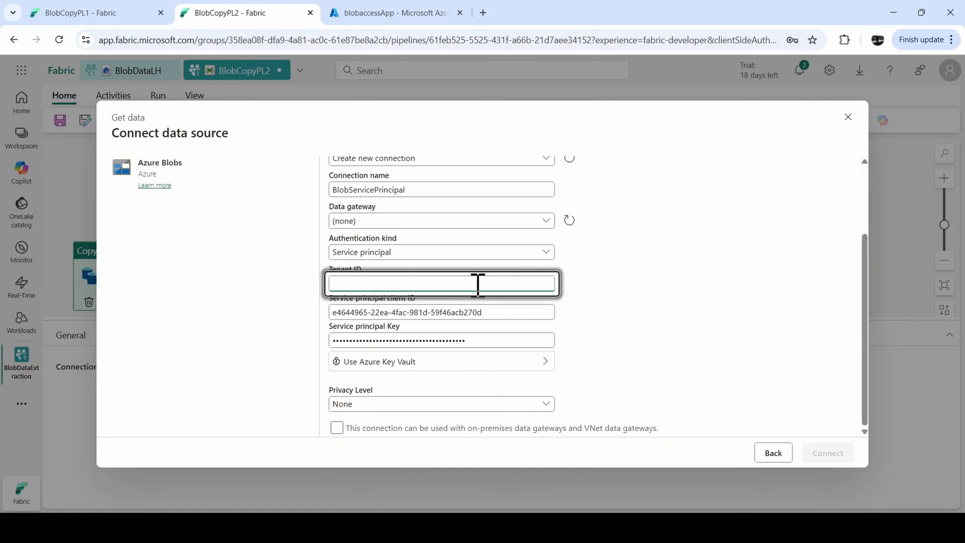
{"action": "key", "text": "ctrl+v"}
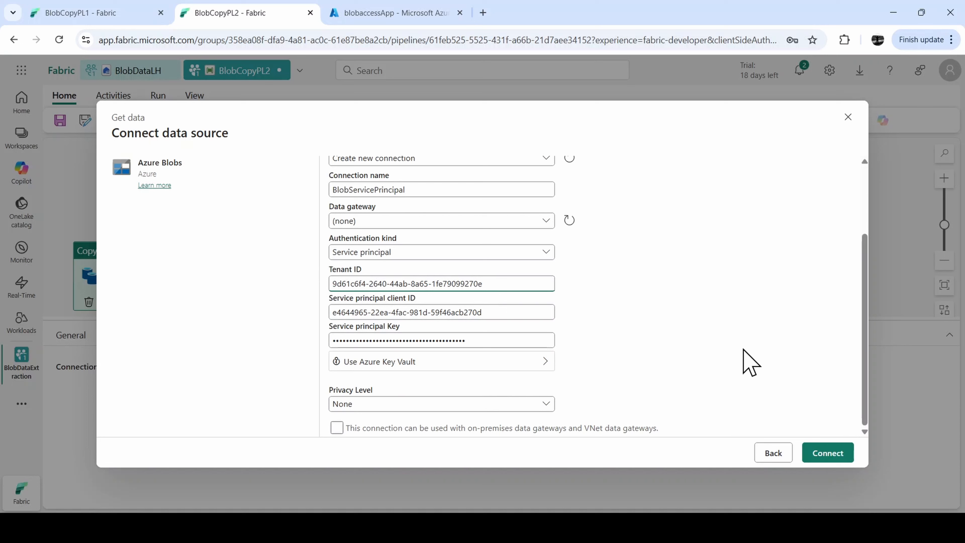
{"action": "left_click", "coordinate": [835, 453]}
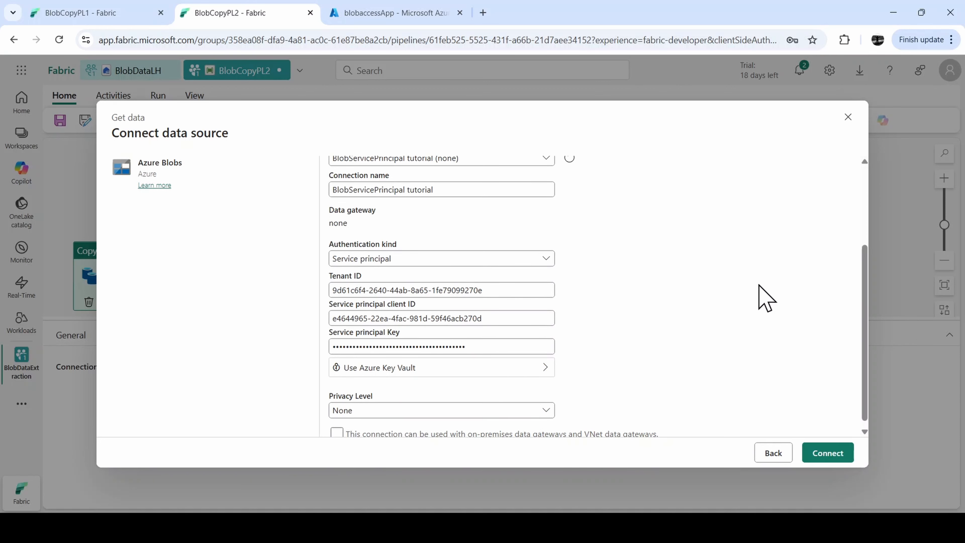
{"action": "scroll", "coordinate": [766, 298], "scroll_direction": "down", "scroll_amount": 1}
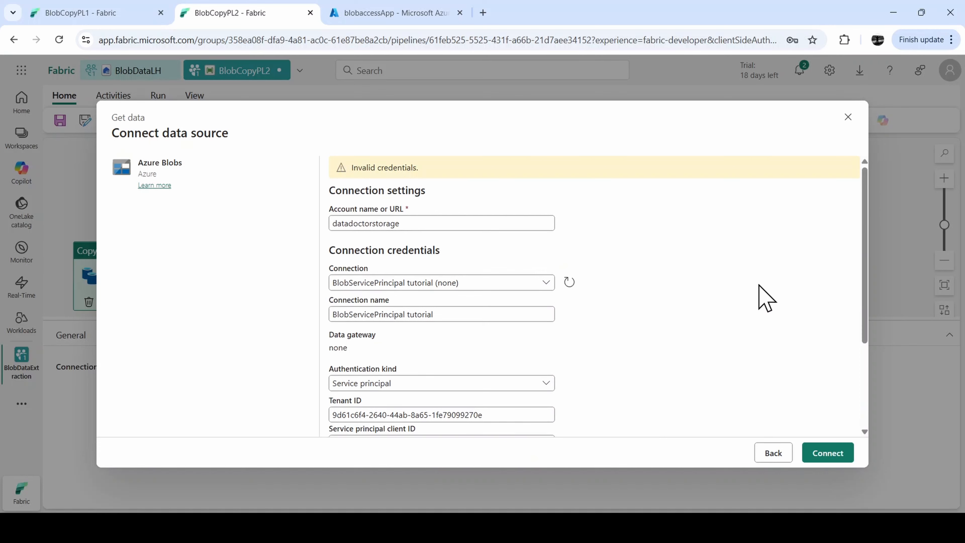
- In Azure, start a role assignment in the datadoctorstorage account's access control, using the Storage Blob Data Reader role
{"action": "left_click", "coordinate": [395, 12]}
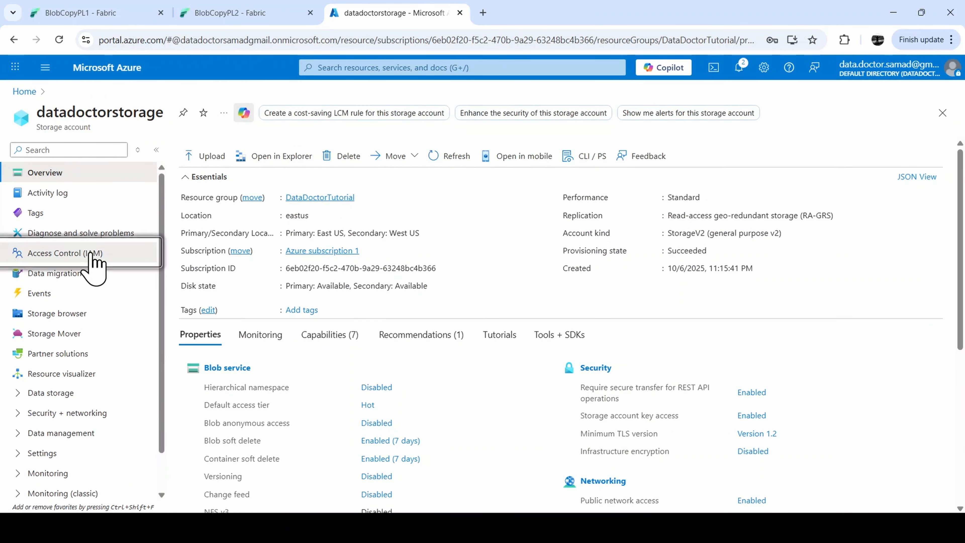
{"action": "left_click", "coordinate": [91, 254]}
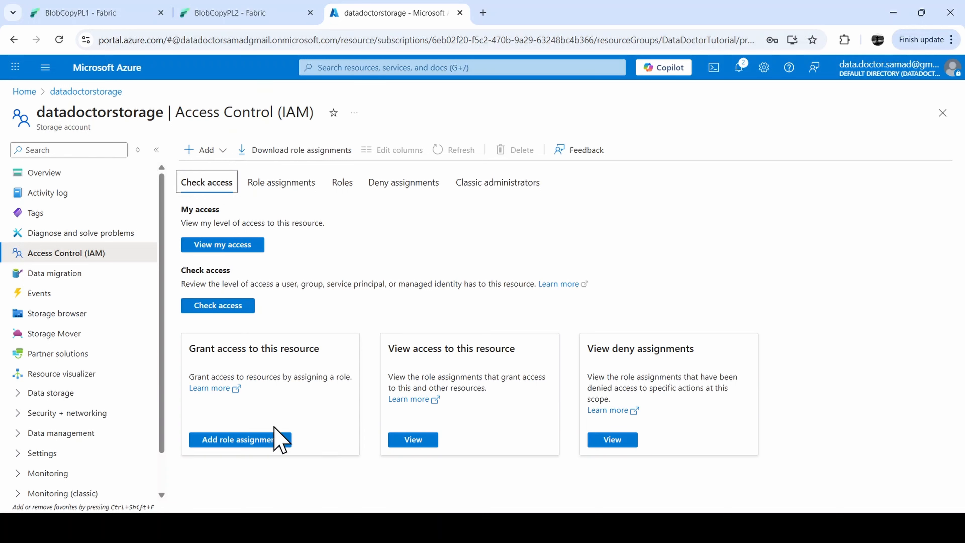
{"action": "left_click", "coordinate": [267, 441]}
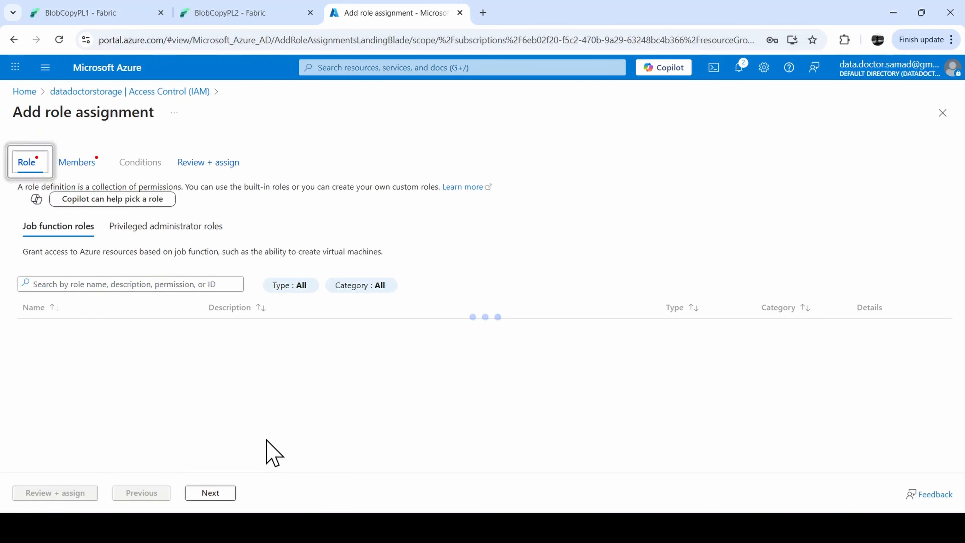
{"action": "left_click", "coordinate": [93, 285]}
{"action": "type", "text": "blob"}
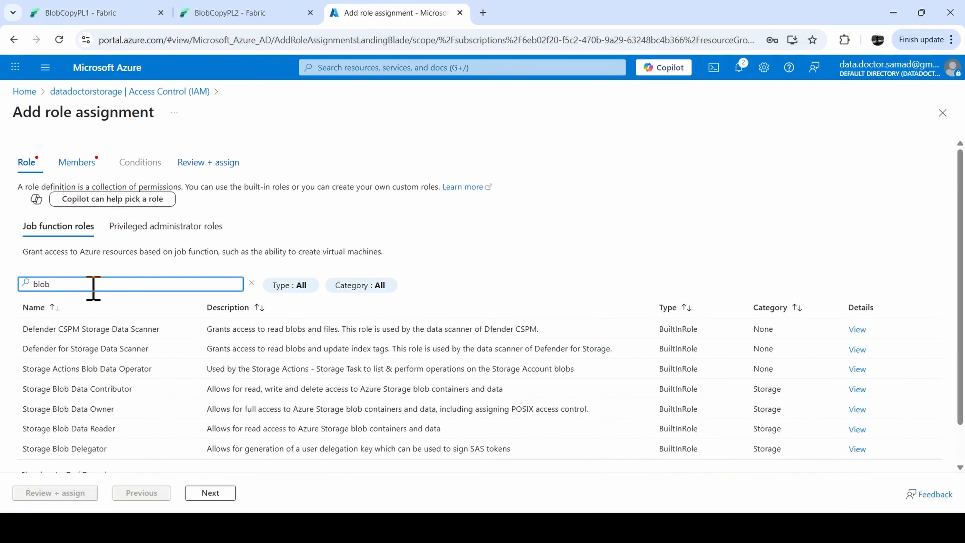
{"action": "left_click", "coordinate": [105, 430]}
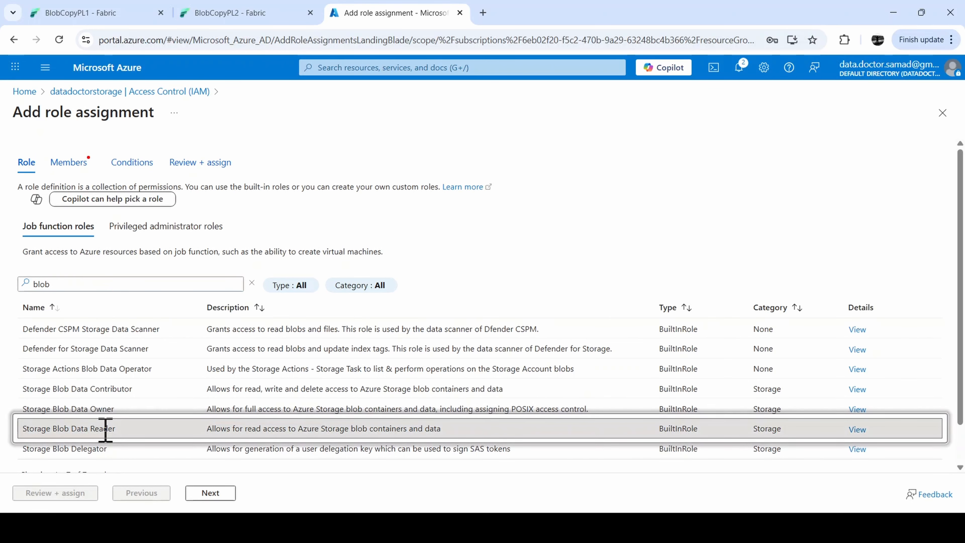
{"action": "left_click", "coordinate": [201, 492]}
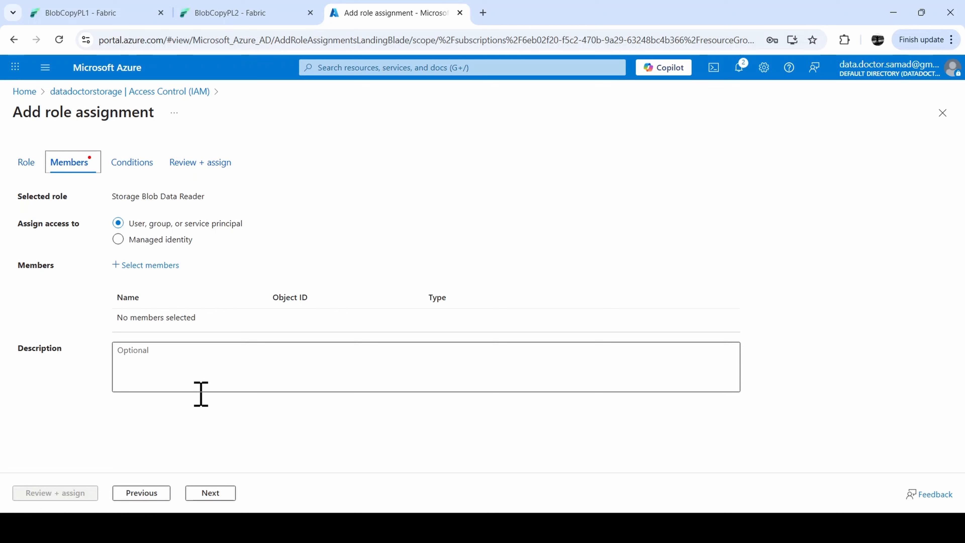
- Add blobaccessApp as the service principal member of the Storage Blob Data Reader assignment and submit the assignment
{"action": "left_click", "coordinate": [209, 493]}
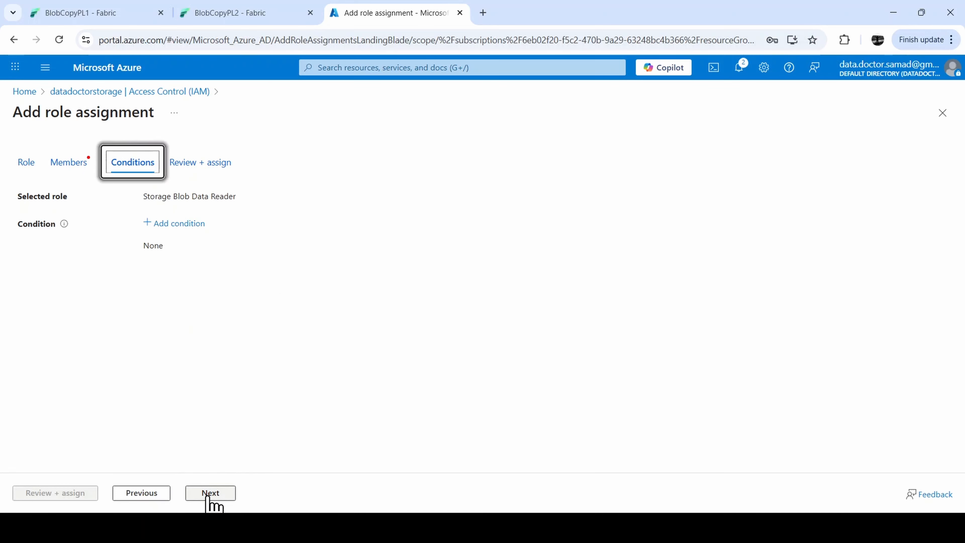
{"action": "left_click", "coordinate": [151, 494]}
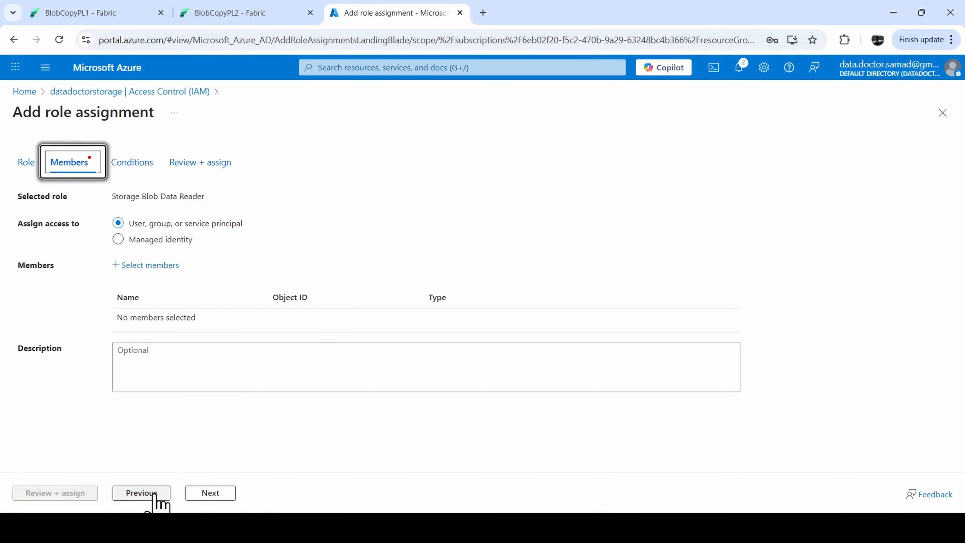
{"action": "left_click", "coordinate": [220, 228]}
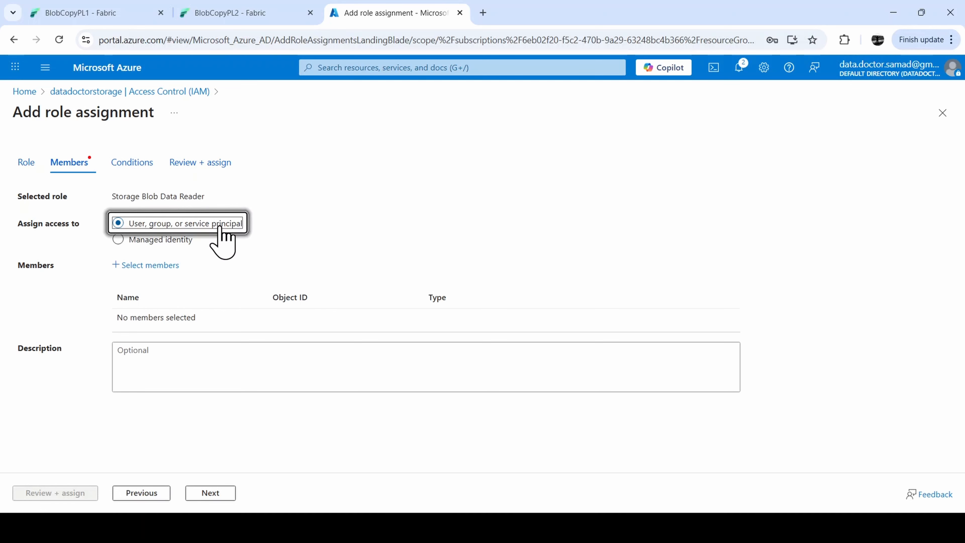
{"action": "left_click", "coordinate": [158, 265]}
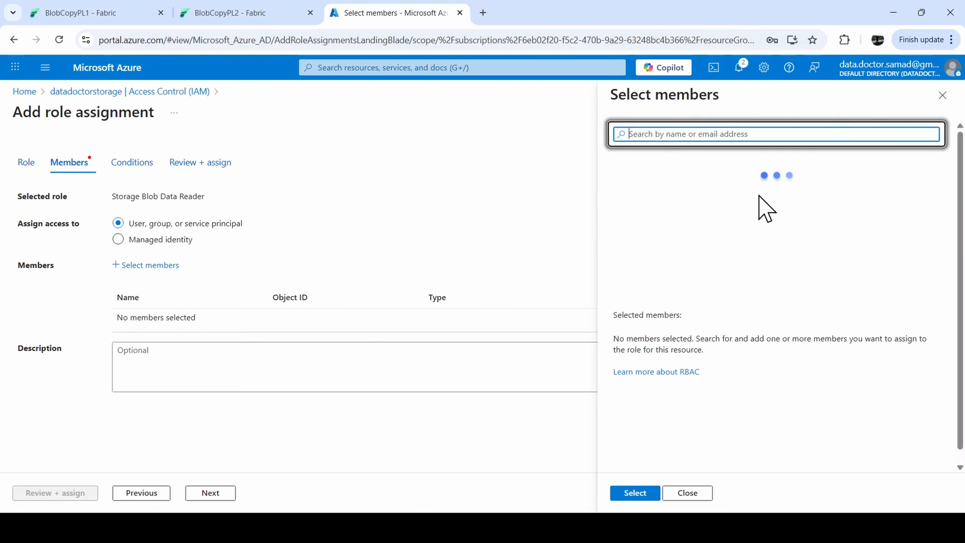
{"action": "type", "text": "b"}
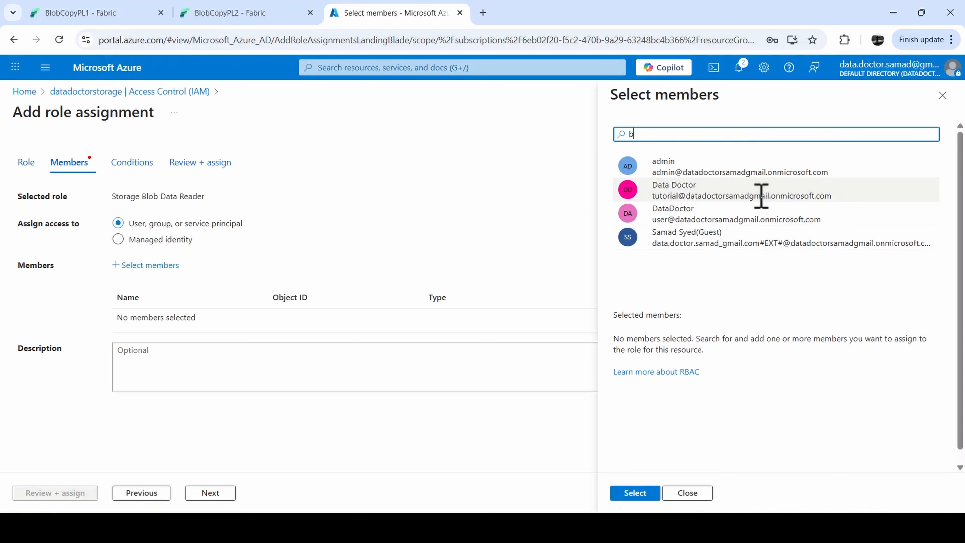
{"action": "type", "text": "lob"}
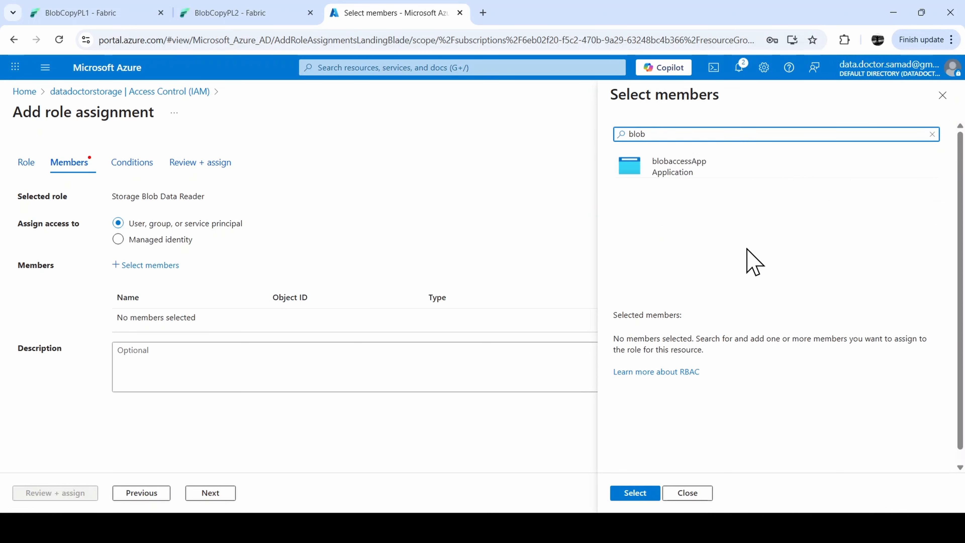
{"action": "left_click", "coordinate": [686, 166]}
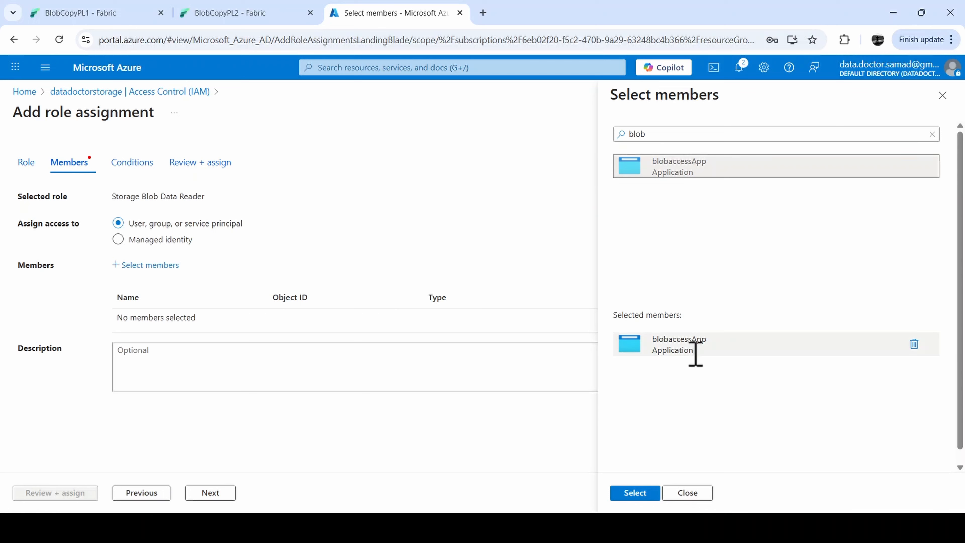
{"action": "left_click", "coordinate": [636, 494]}
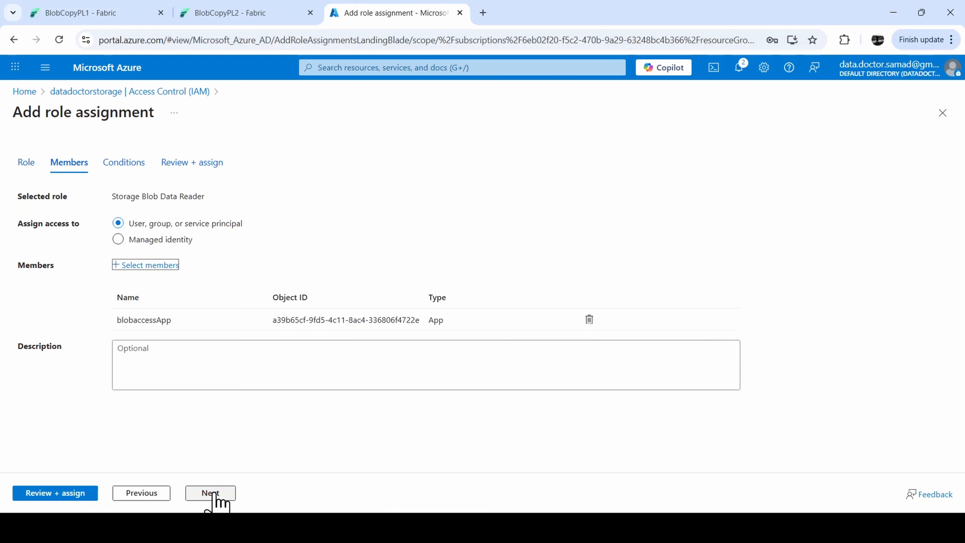
{"action": "left_click", "coordinate": [86, 494]}
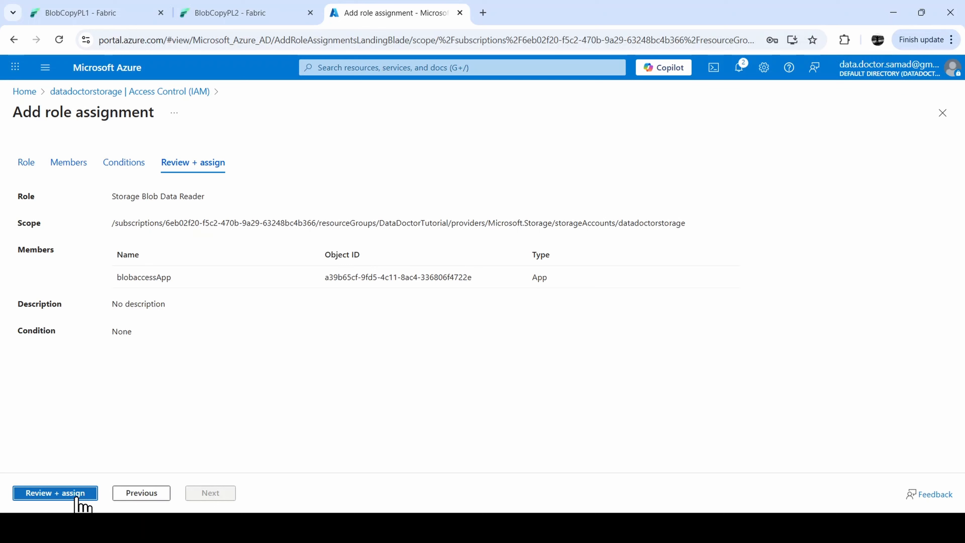
{"action": "left_click", "coordinate": [78, 494]}
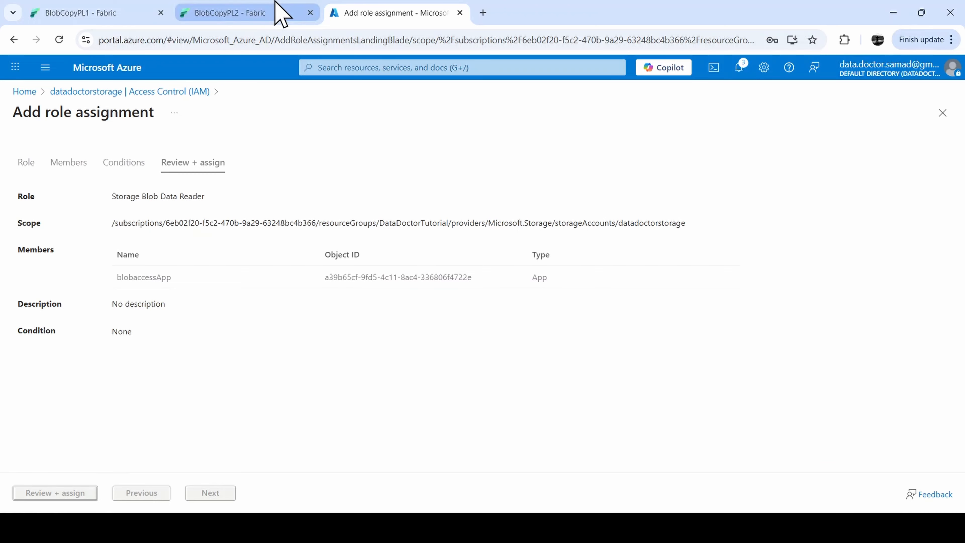
- Return to the BlobCopyPL2 pipeline in Fabric and connect the Azure Blobs source with the service principal credentials already entered
{"action": "left_click", "coordinate": [279, 14]}
{"action": "scroll", "coordinate": [699, 307], "scroll_direction": "down", "scroll_amount": 1}
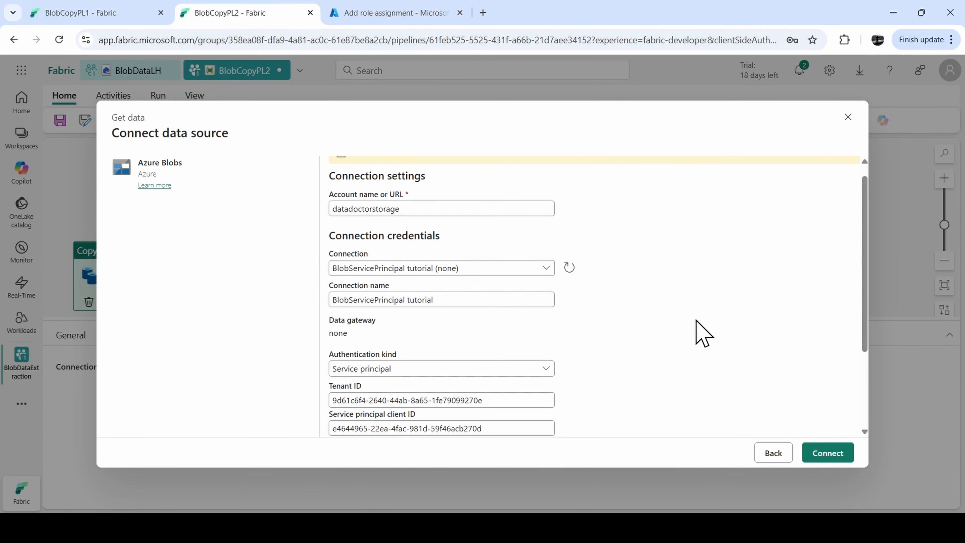
{"action": "left_click", "coordinate": [829, 457]}
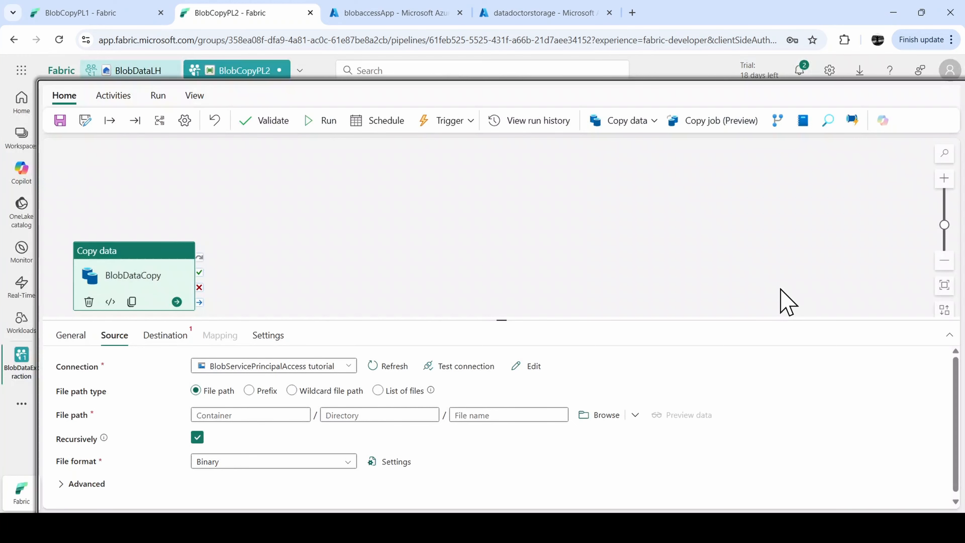
- Reposition the BlobDataCopy activity on the canvas and choose the datatoextract container as its source file path
{"action": "left_click", "coordinate": [163, 266]}
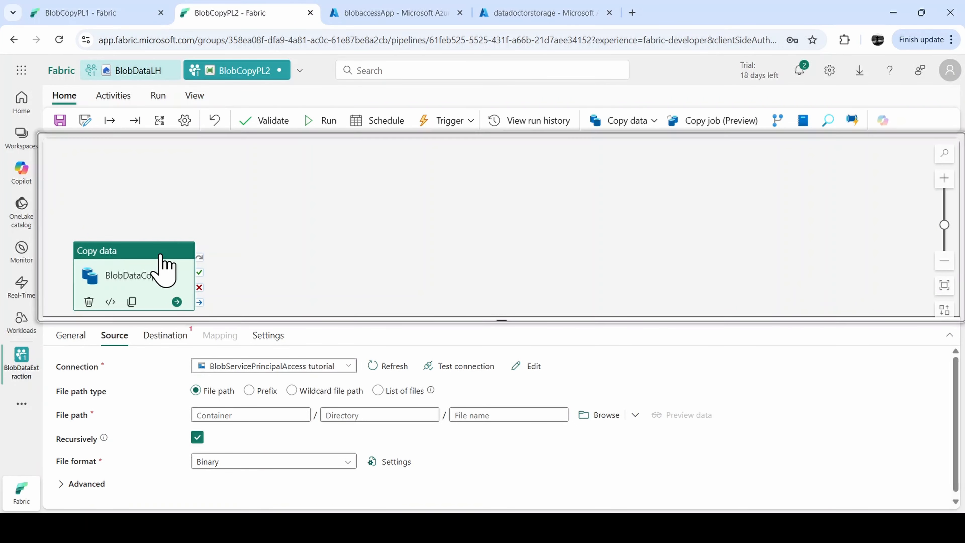
{"action": "left_click_drag", "start_coordinate": [161, 256], "coordinate": [283, 232]}
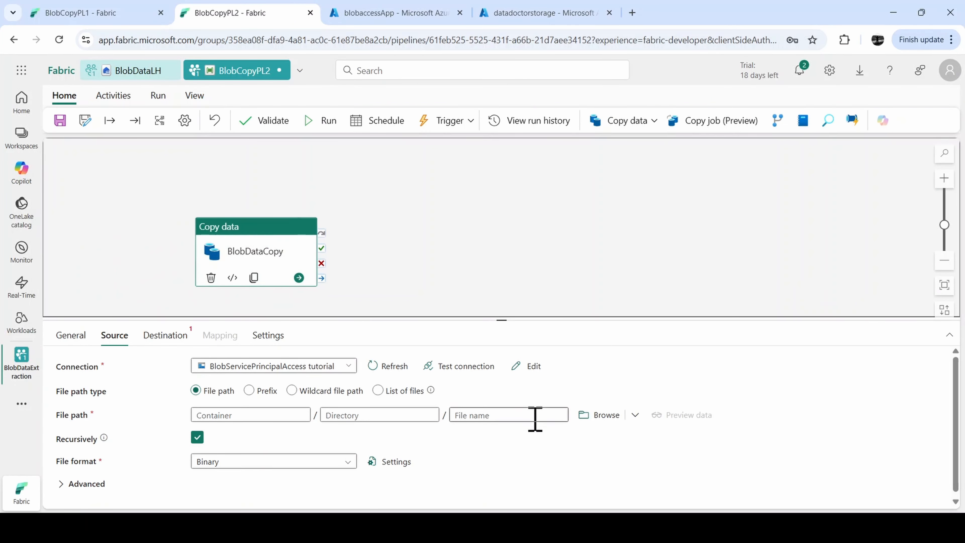
{"action": "left_click", "coordinate": [609, 422]}
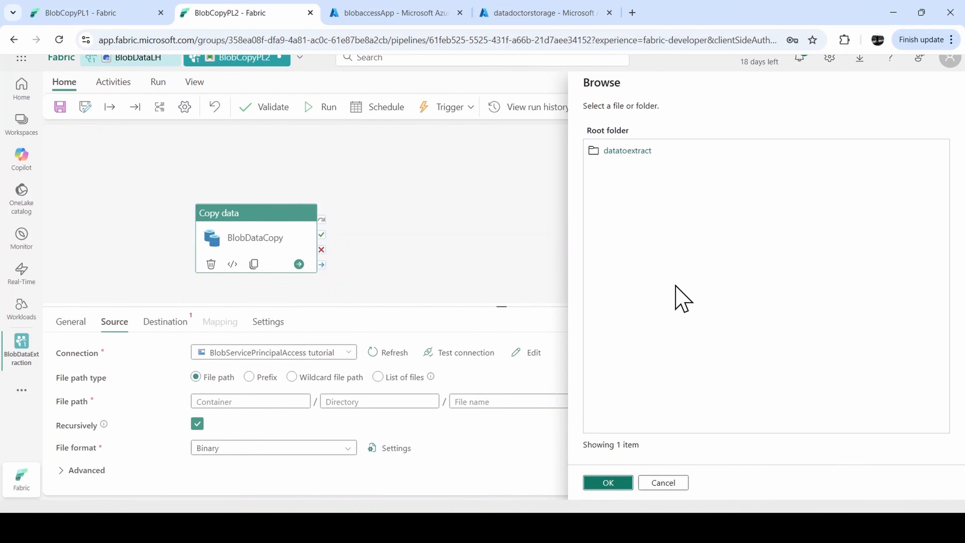
{"action": "left_click", "coordinate": [639, 152]}
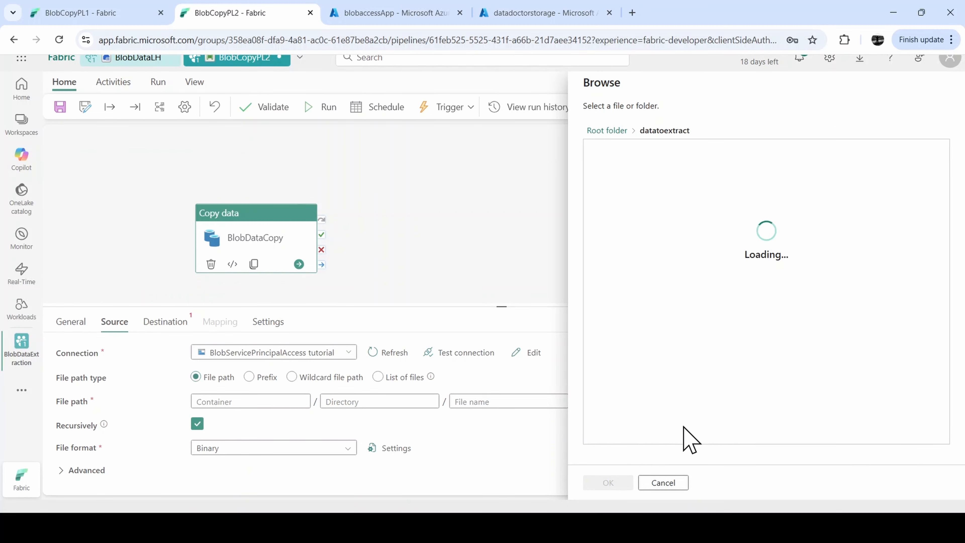
{"action": "left_click", "coordinate": [612, 483]}
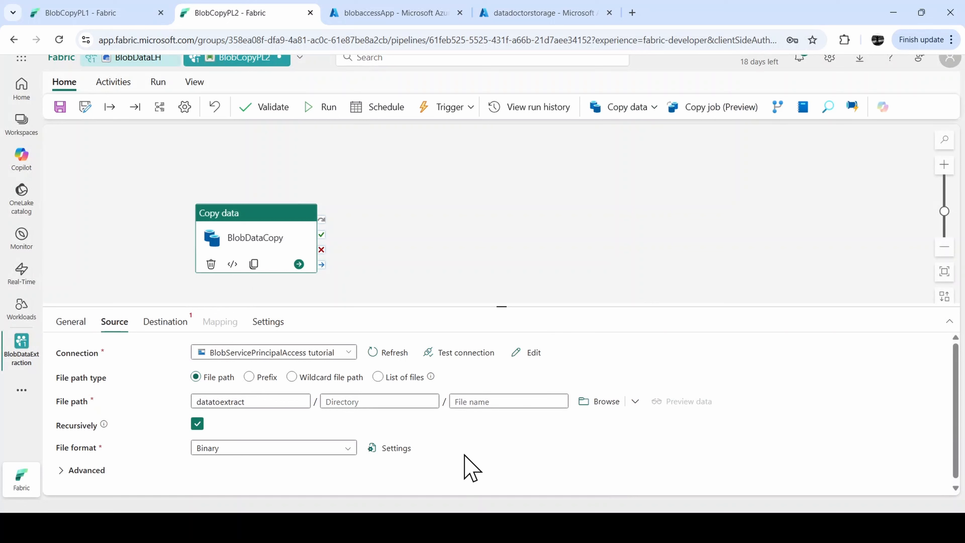
- Set BlobDataCopy's destination connection to the BlobDataLH lakehouse with Files as the root folder
{"action": "left_click", "coordinate": [174, 324]}
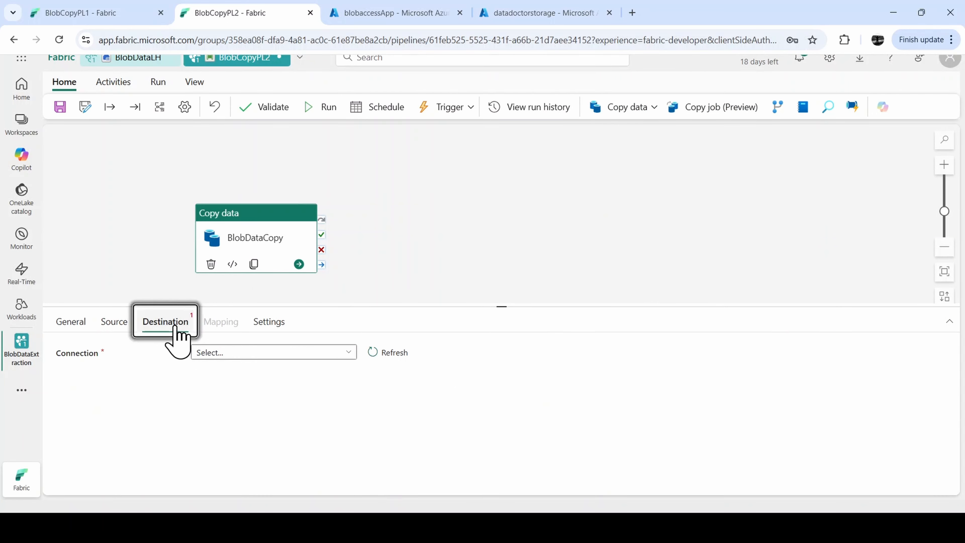
{"action": "left_click", "coordinate": [349, 352]}
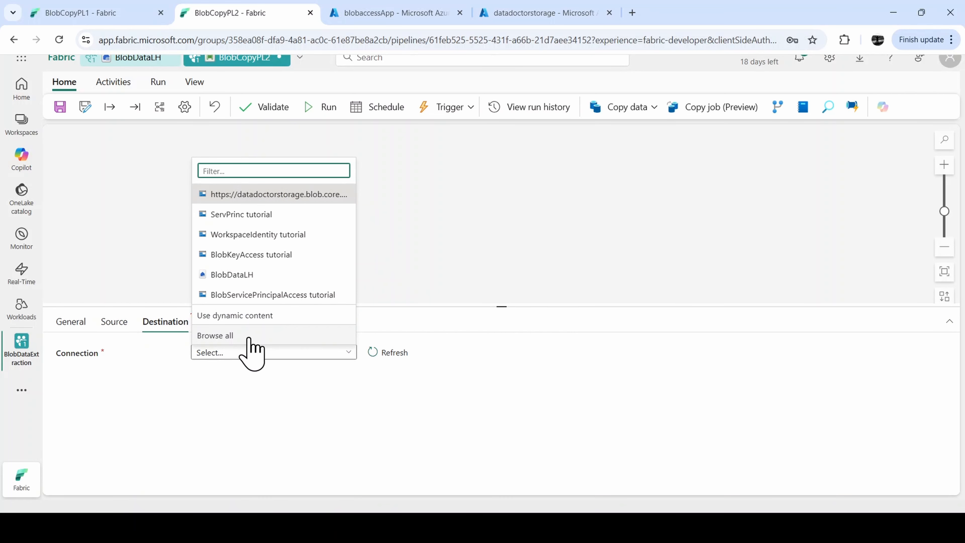
{"action": "left_click", "coordinate": [258, 275]}
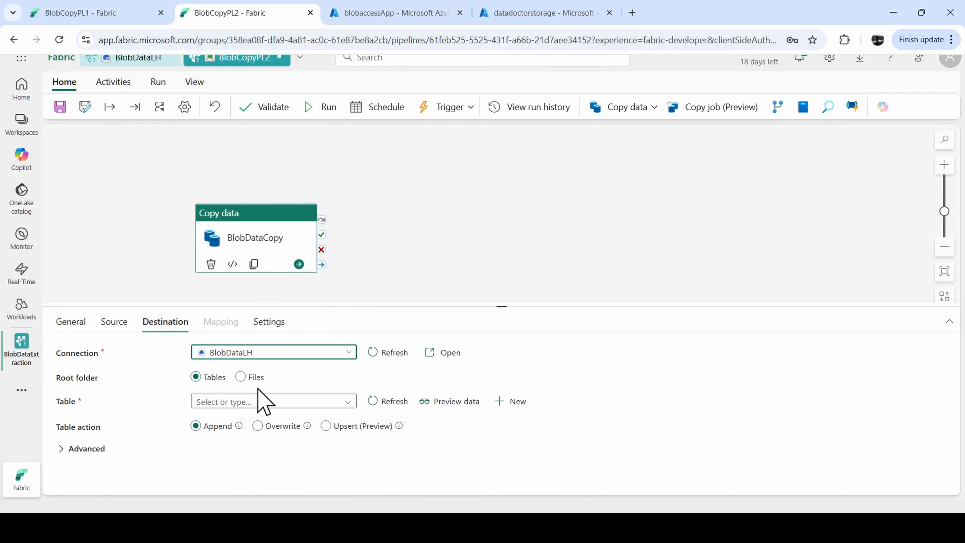
{"action": "left_click", "coordinate": [243, 377]}
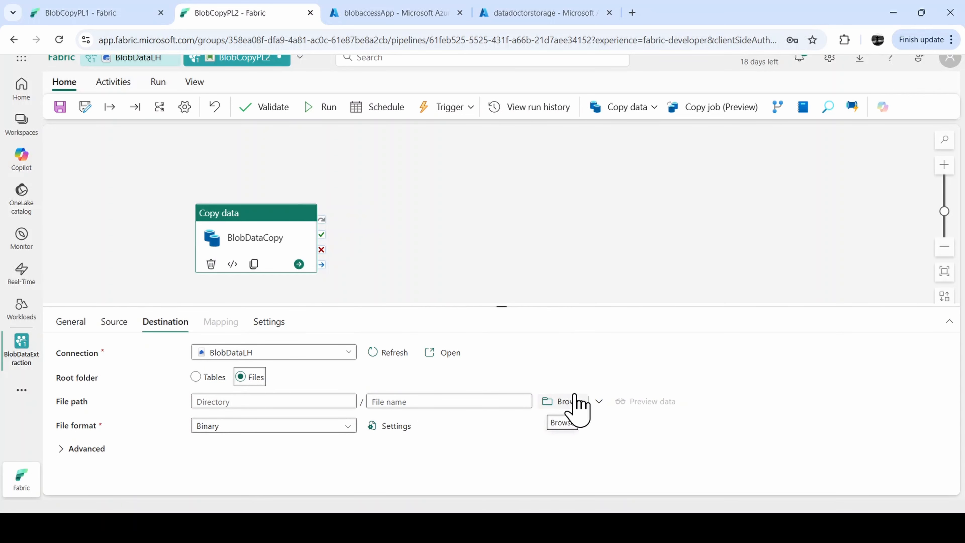
- Browse the lakehouse's existing files without choosing one, and set the destination directory to ServicePrincipalData
{"action": "left_click", "coordinate": [570, 401]}
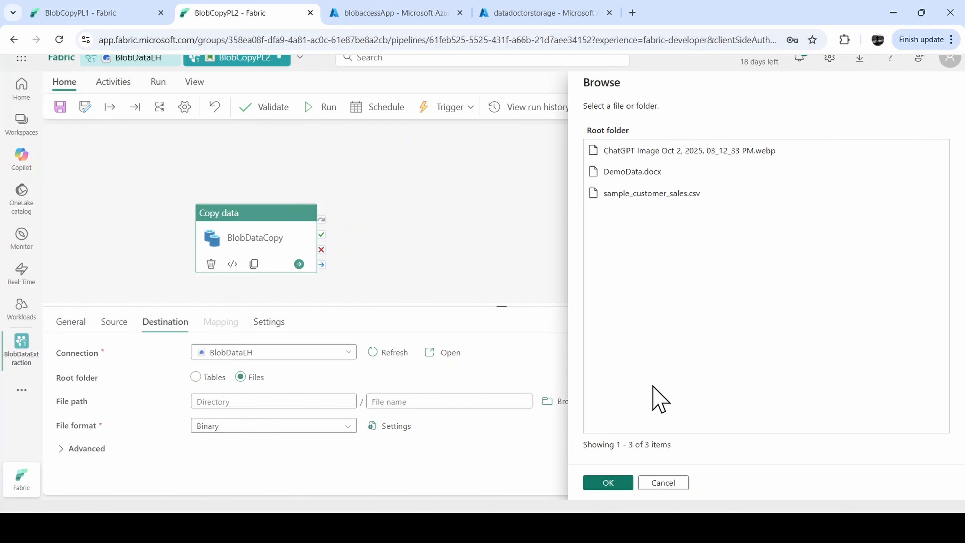
{"action": "left_click", "coordinate": [663, 483]}
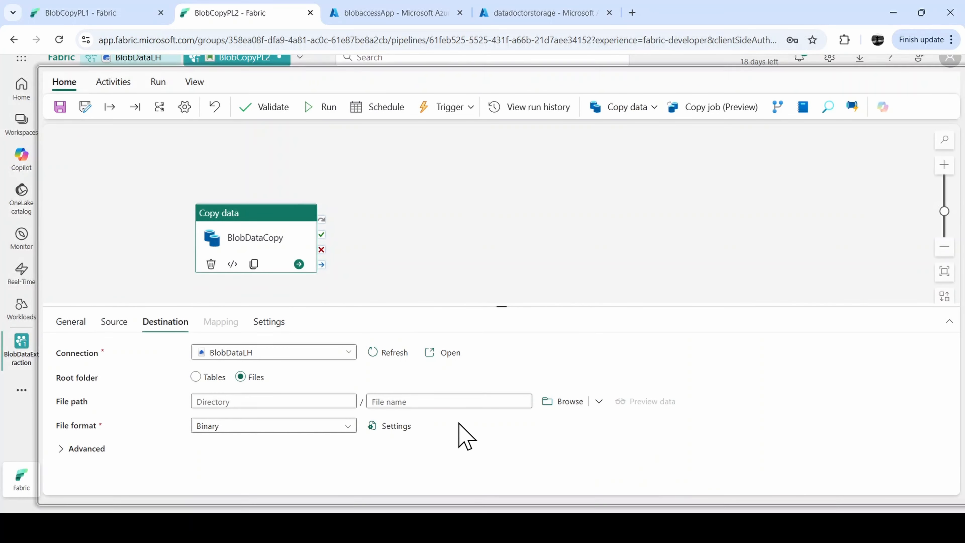
{"action": "left_click", "coordinate": [326, 404]}
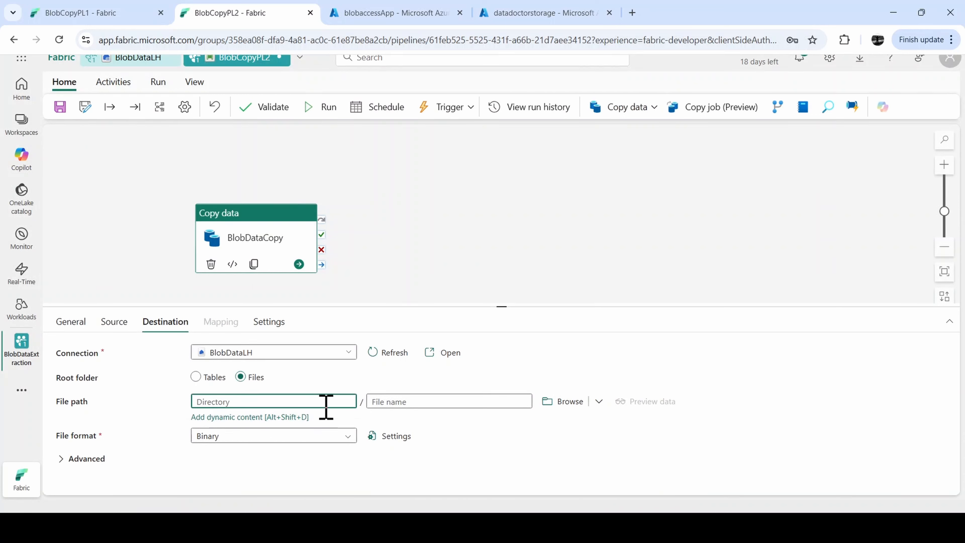
{"action": "type", "text": "ServicePrincipalData"}
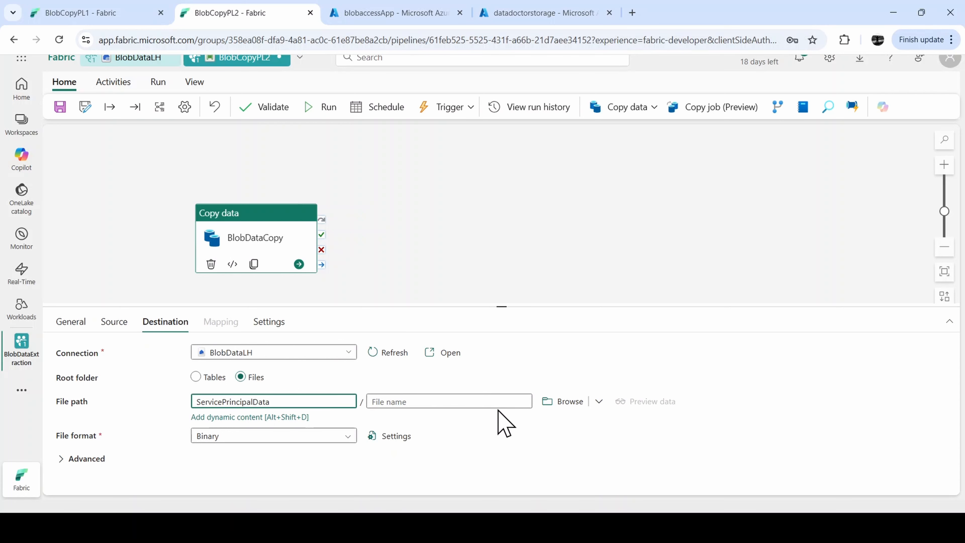
{"action": "left_click", "coordinate": [467, 236]}
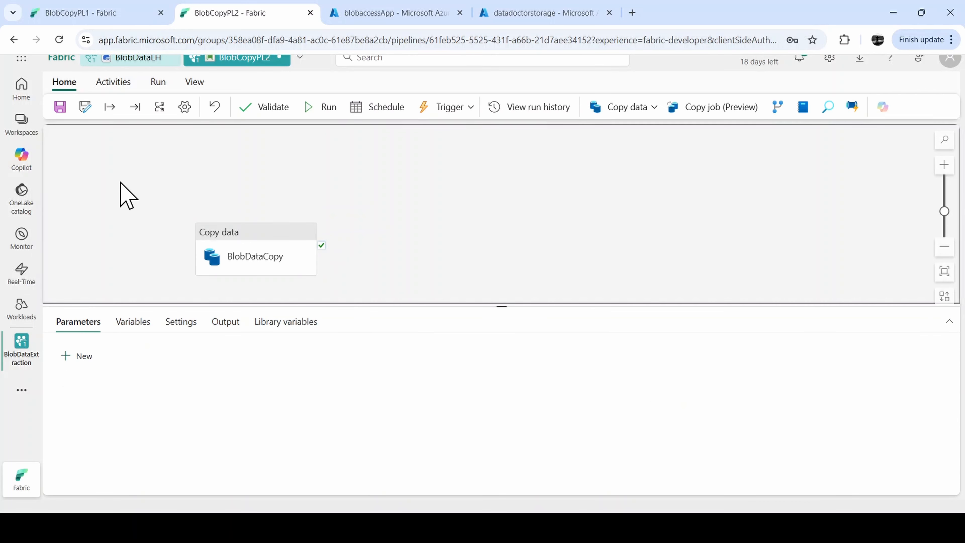
- Save the BlobCopyPL2 pipeline and run it
{"action": "left_click", "coordinate": [60, 109]}
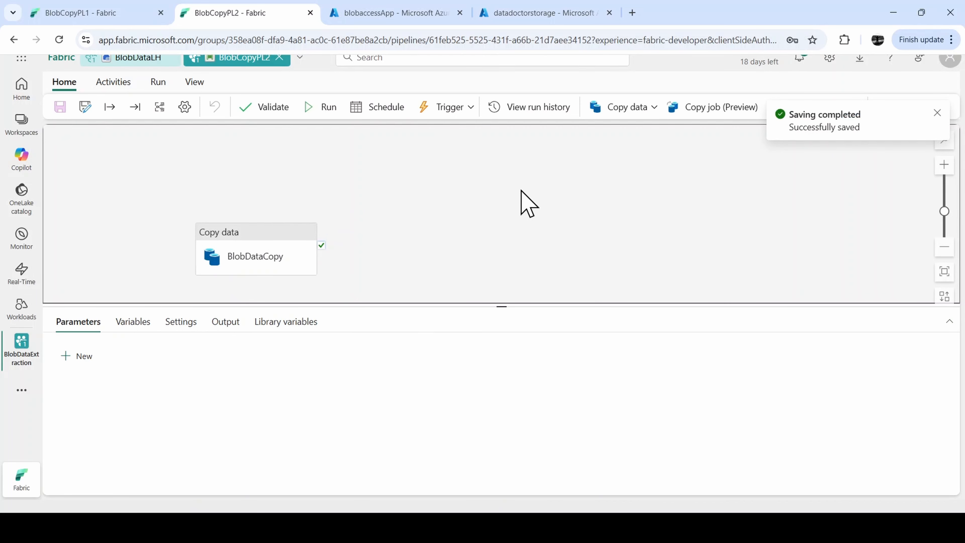
{"action": "scroll", "coordinate": [520, 190], "scroll_direction": "up", "scroll_amount": 3}
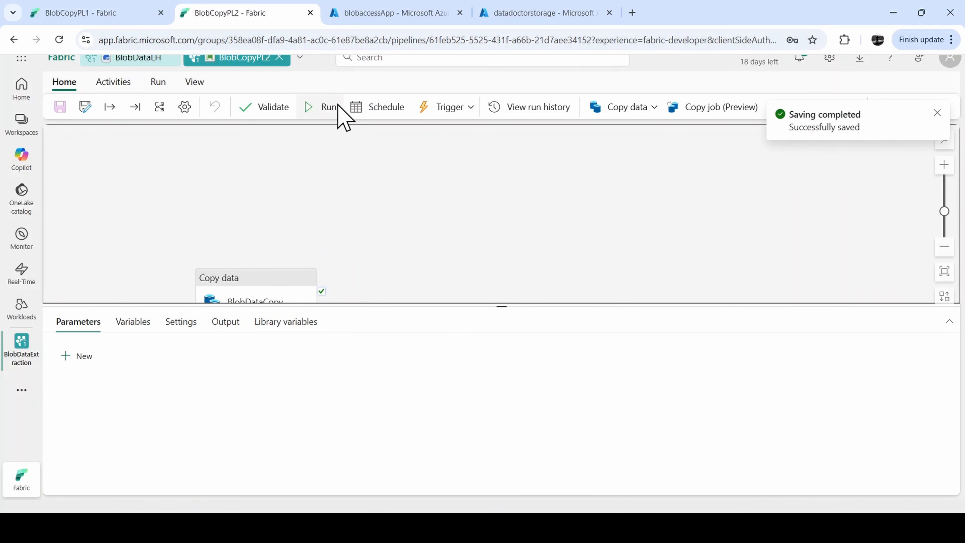
{"action": "left_click", "coordinate": [325, 110]}
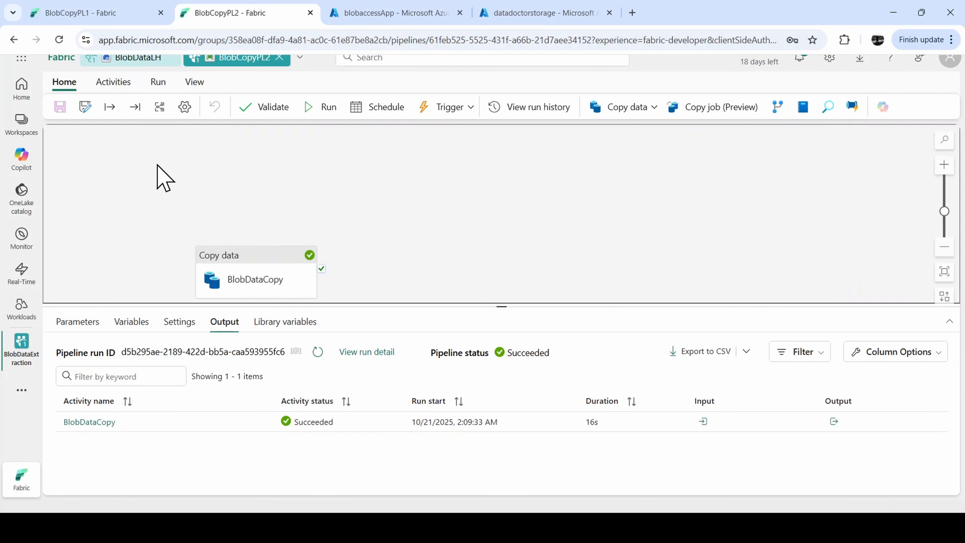
- Refresh the BlobDataLH lakehouse and examine the copied files in the ServicePrincipalData folder
{"action": "left_click", "coordinate": [146, 60]}
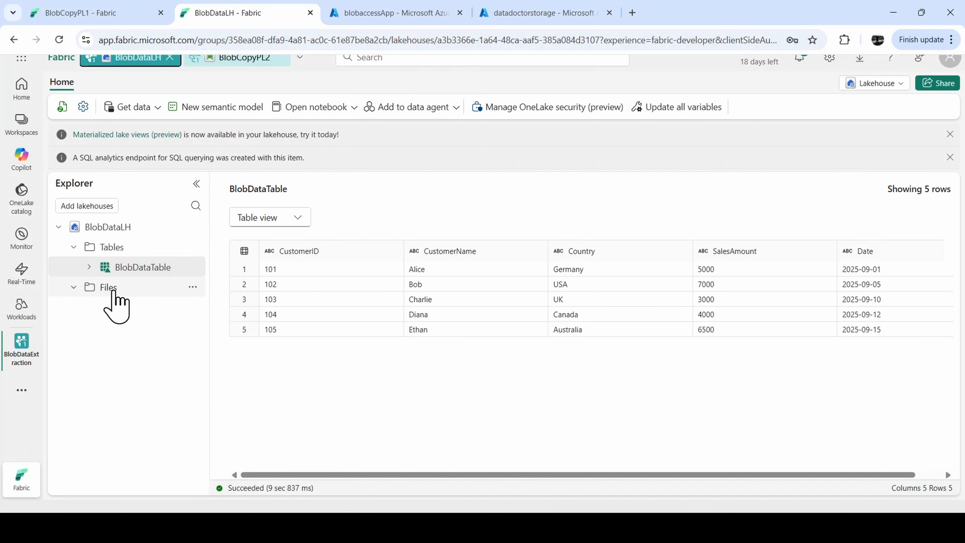
{"action": "left_click", "coordinate": [63, 108]}
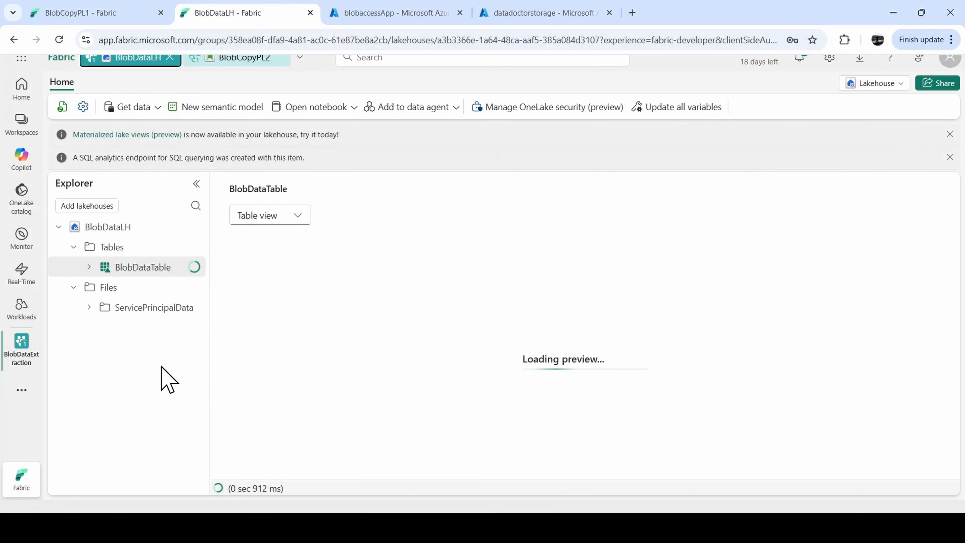
{"action": "left_click", "coordinate": [155, 320]}
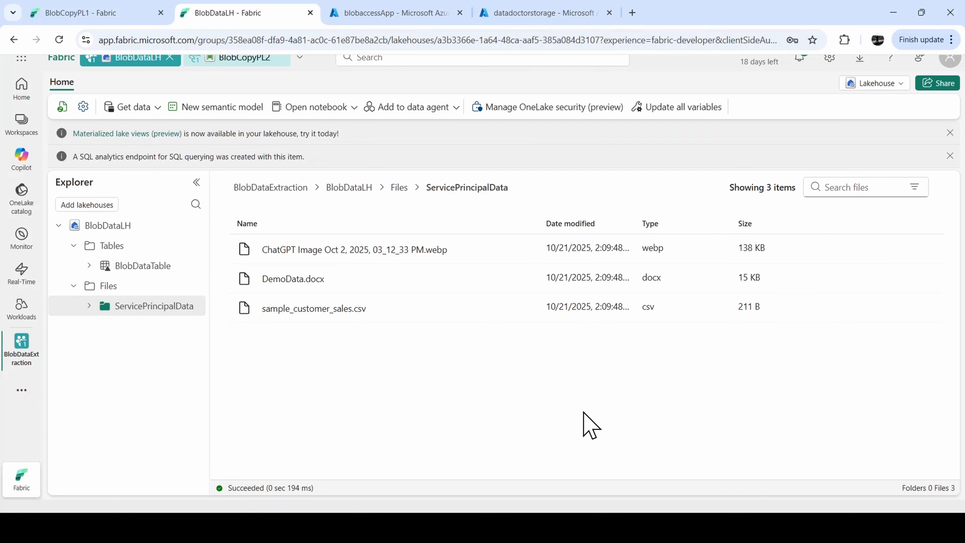
{"action": "left_click", "coordinate": [691, 527]}
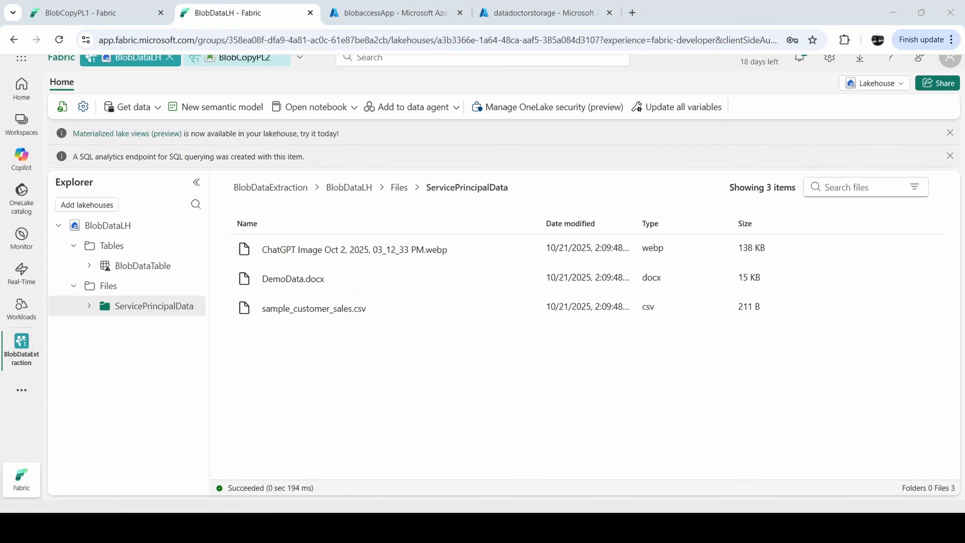